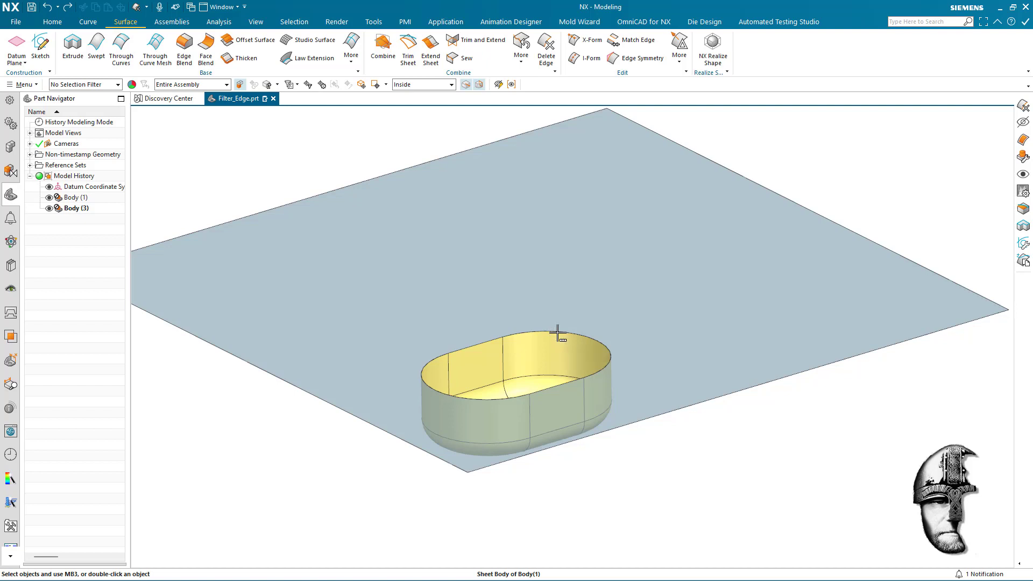
Bring up QuickPick on the oval recess rim and preview Edge of Body(3).
left_click(557, 334)
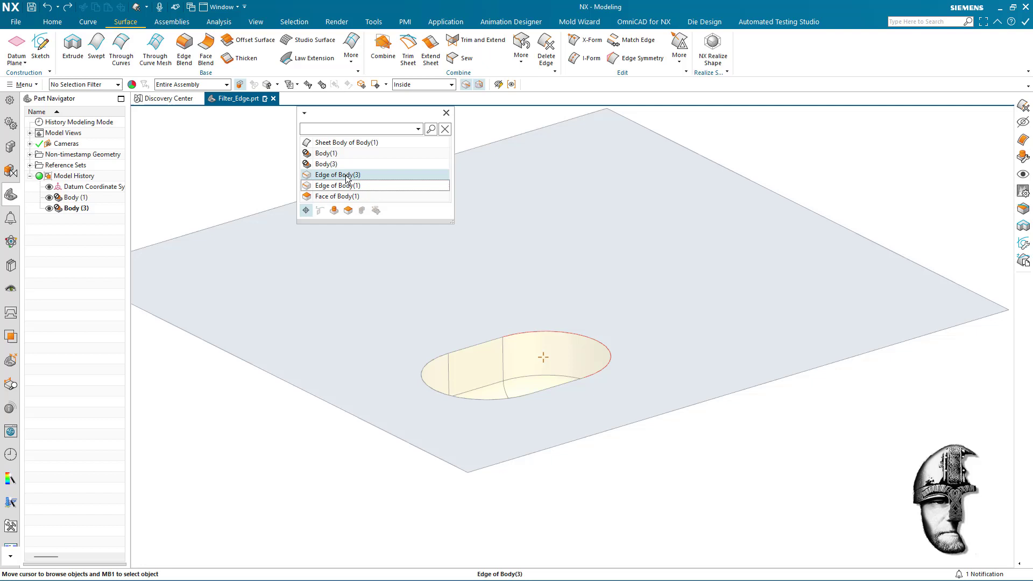
left_click(346, 175)
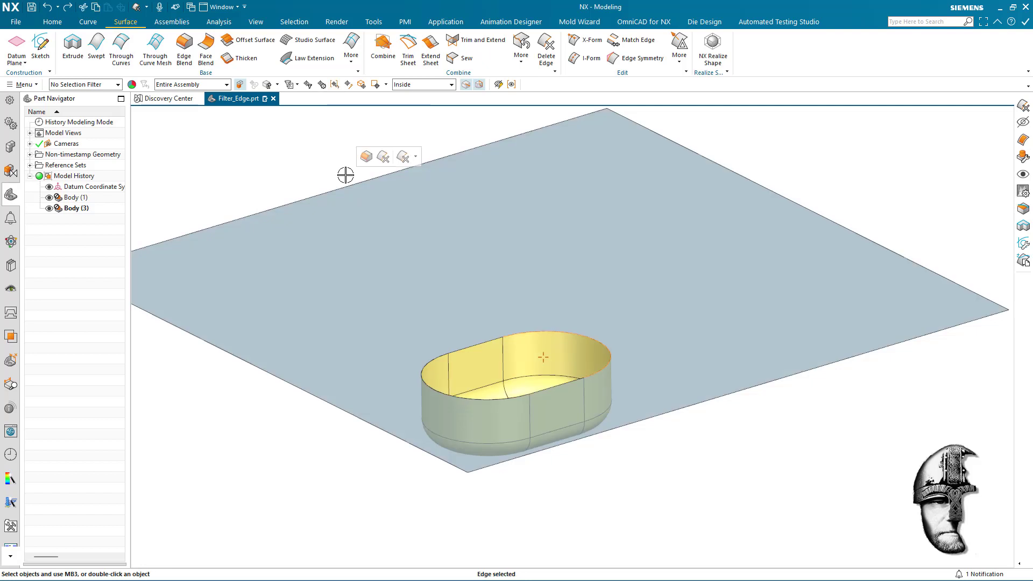
left_click(382, 158)
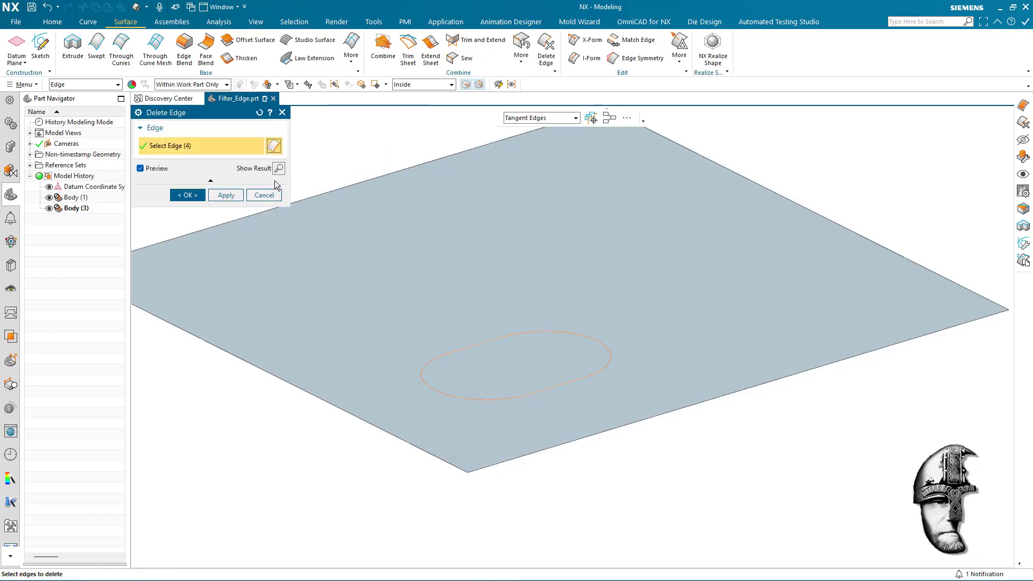
left_click(190, 193)
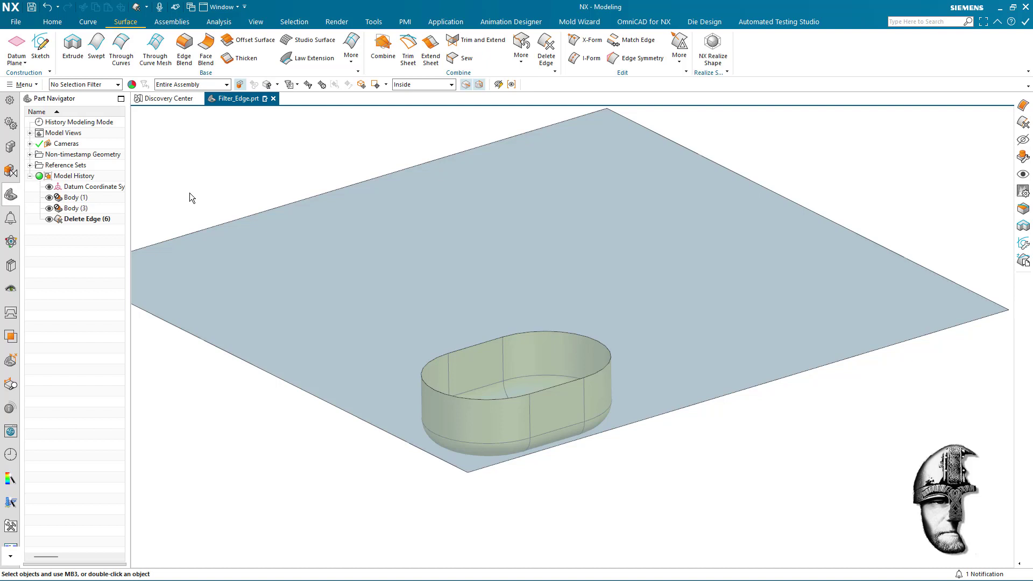
key("ctrl+z")
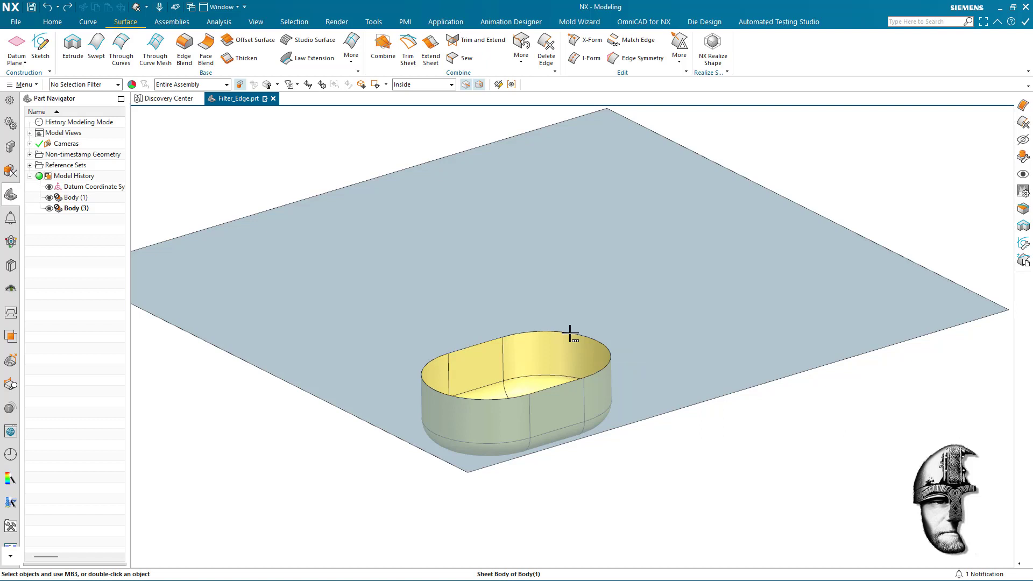
Pick Edge of Body(3) via QuickPick and delete the four oval rim edges with Delete Edge.
left_click(570, 333)
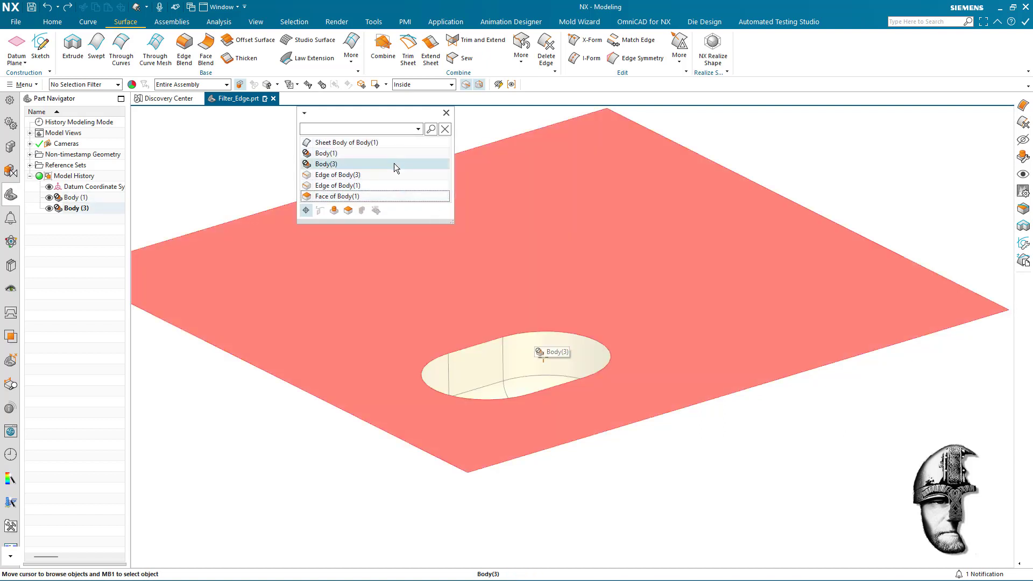
left_click(393, 172)
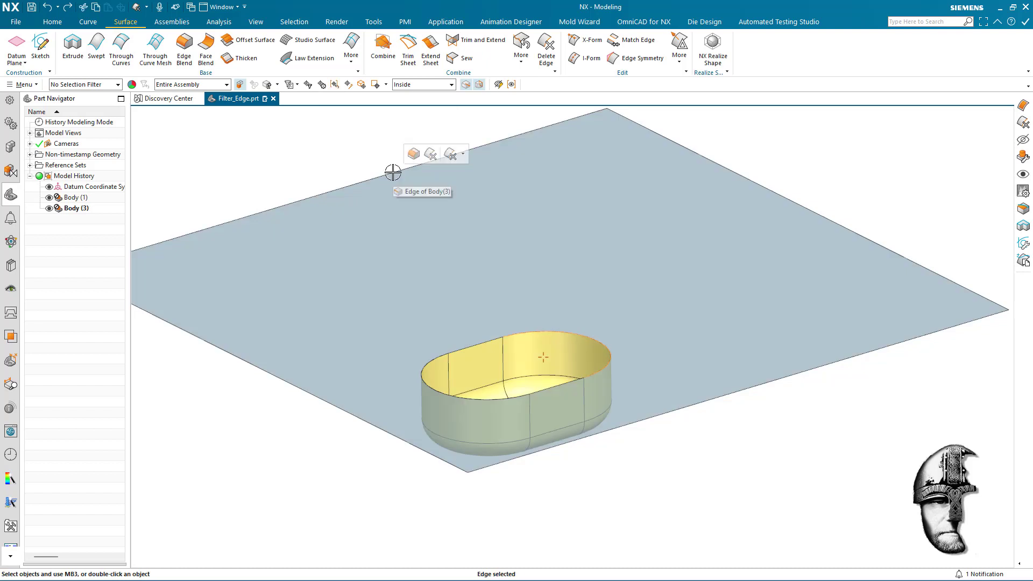
left_click(431, 153)
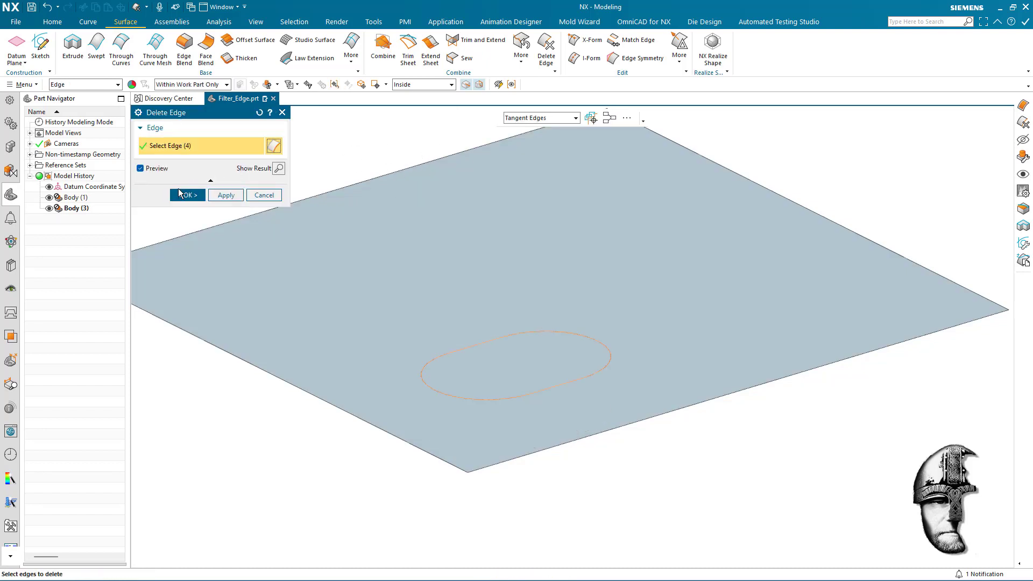
left_click(180, 194)
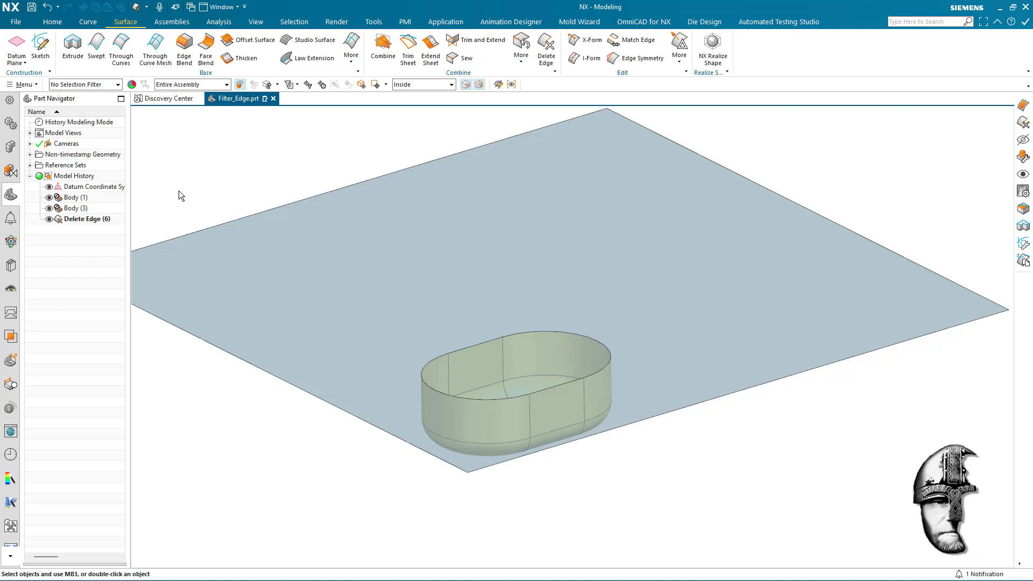